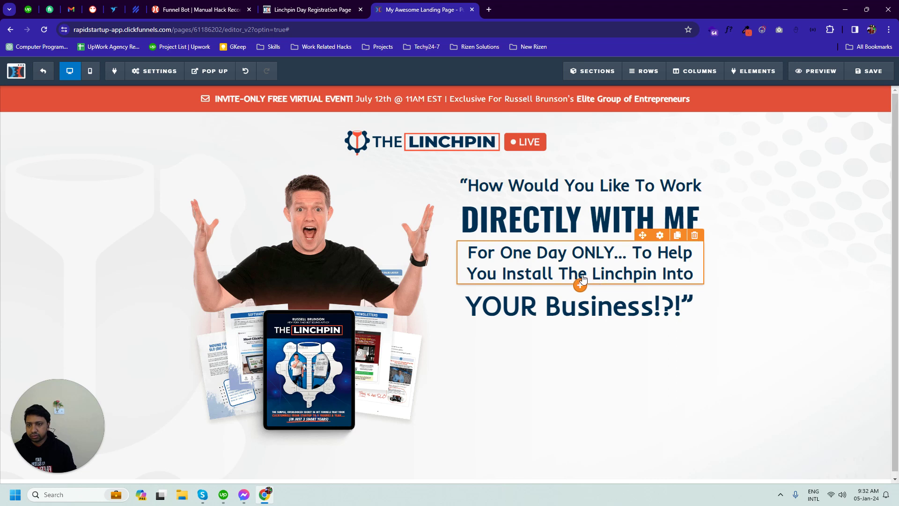
Inspect the headline's h1 and bold-text markup in Chrome DevTools, then close DevTools
right_click(511, 219)
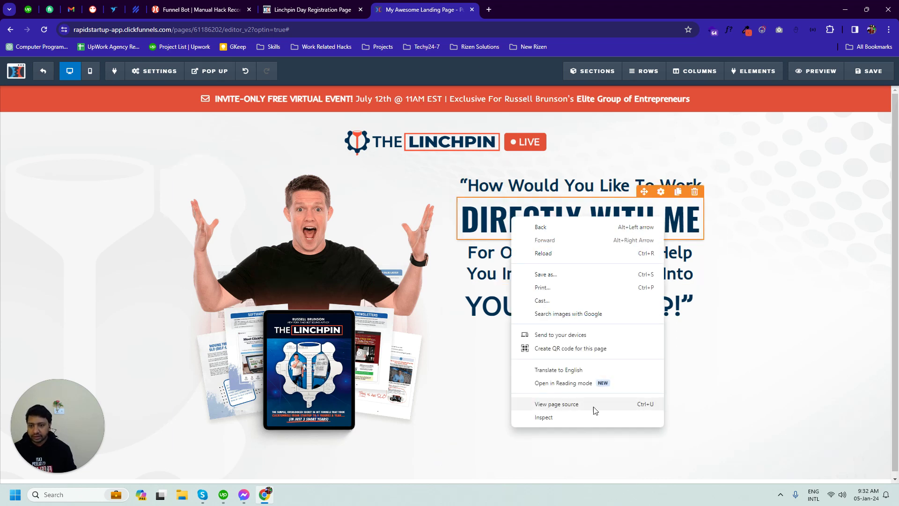
click(567, 419)
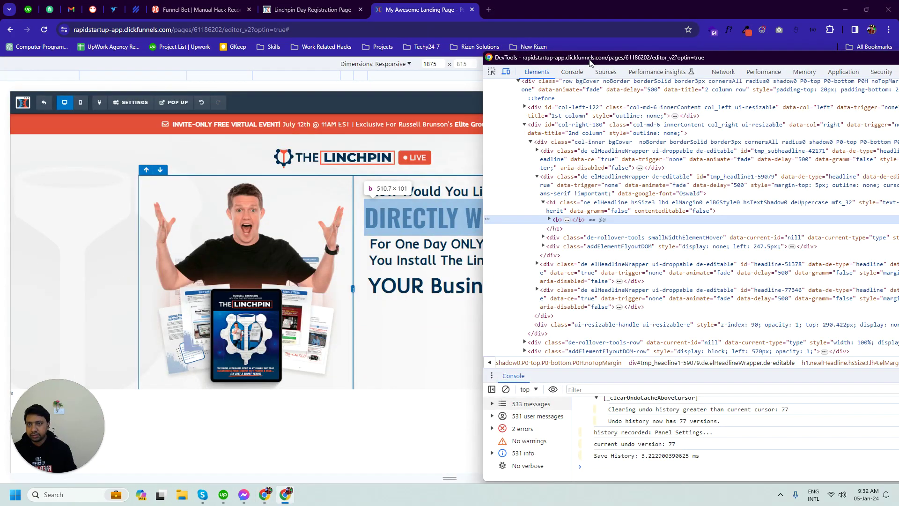
drag(608, 64, 427, 76)
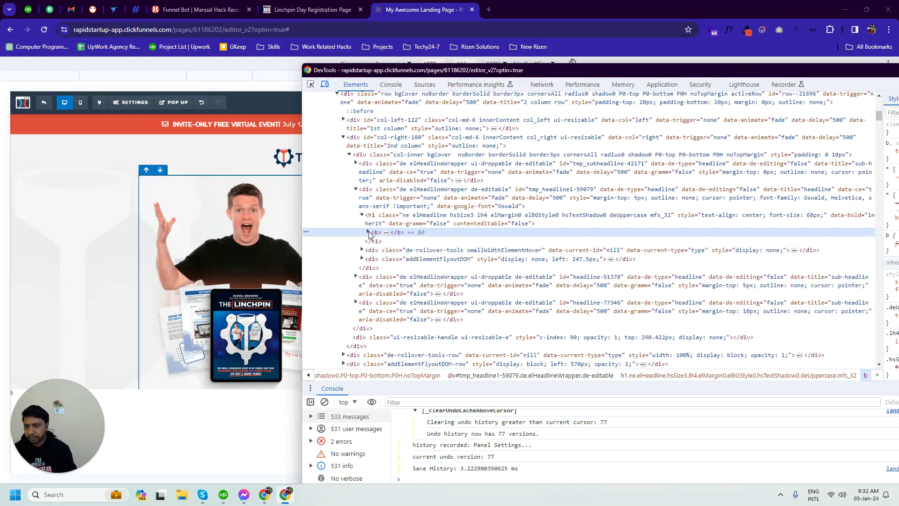
click(367, 232)
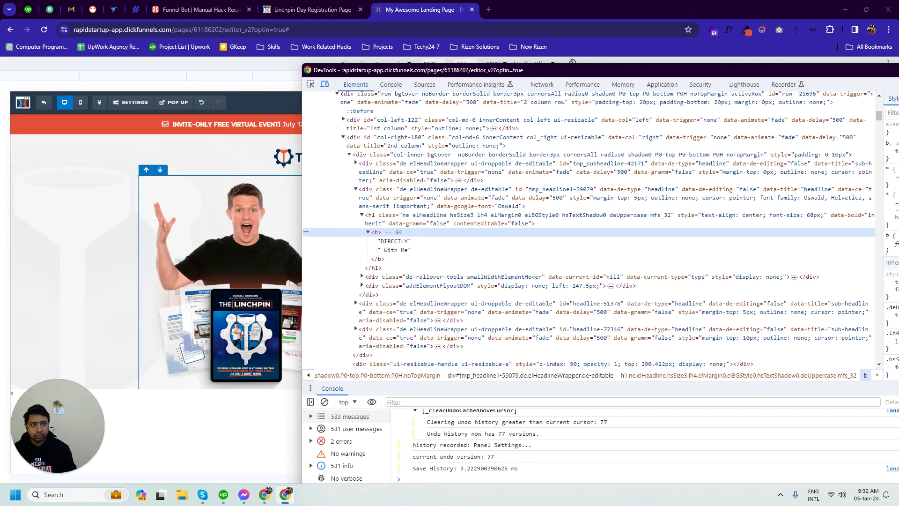
click(374, 219)
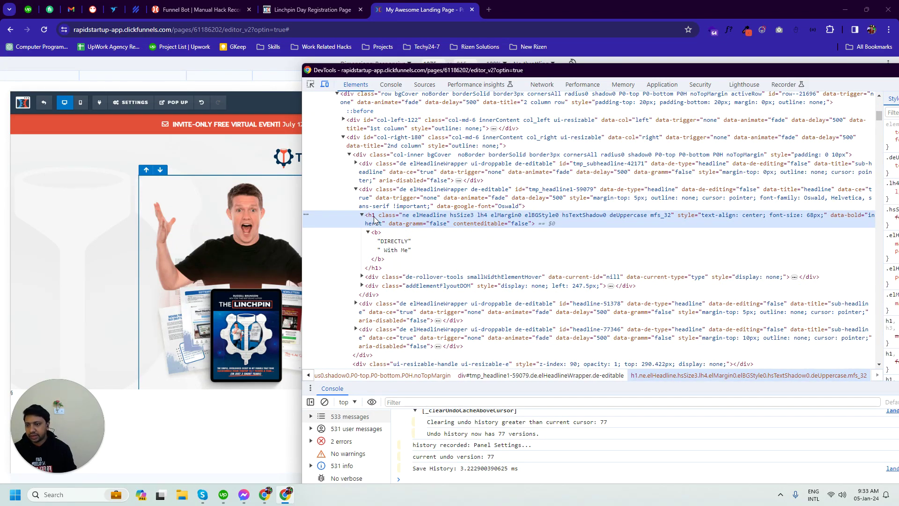
click(377, 234)
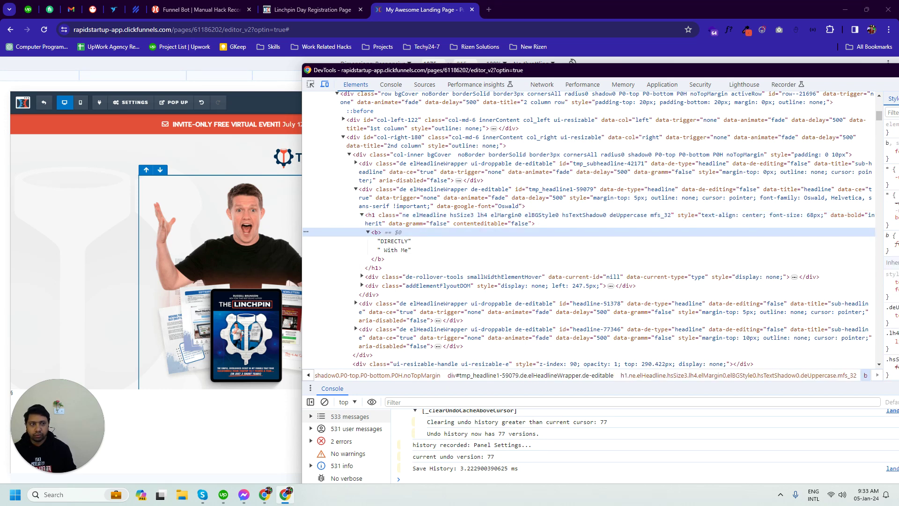
key(F12)
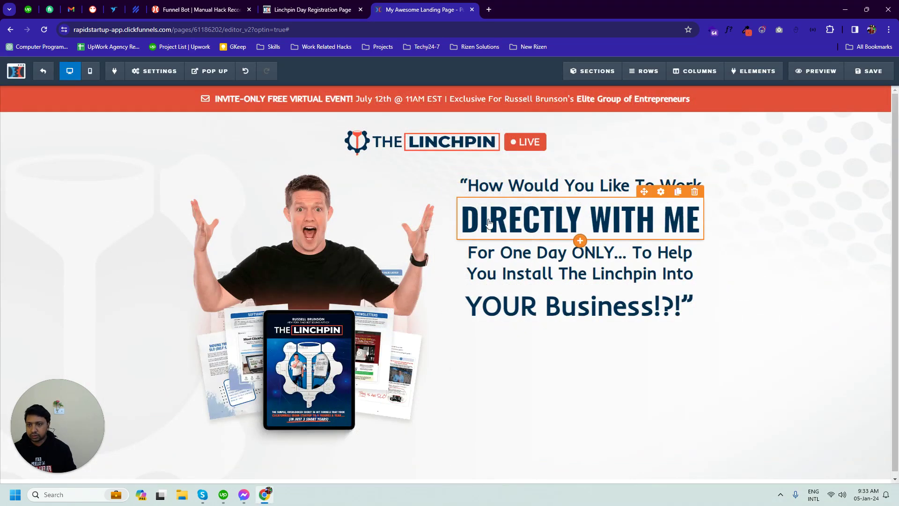
Apply strikethrough to the word DIRECTLY in the headline text
click(481, 219)
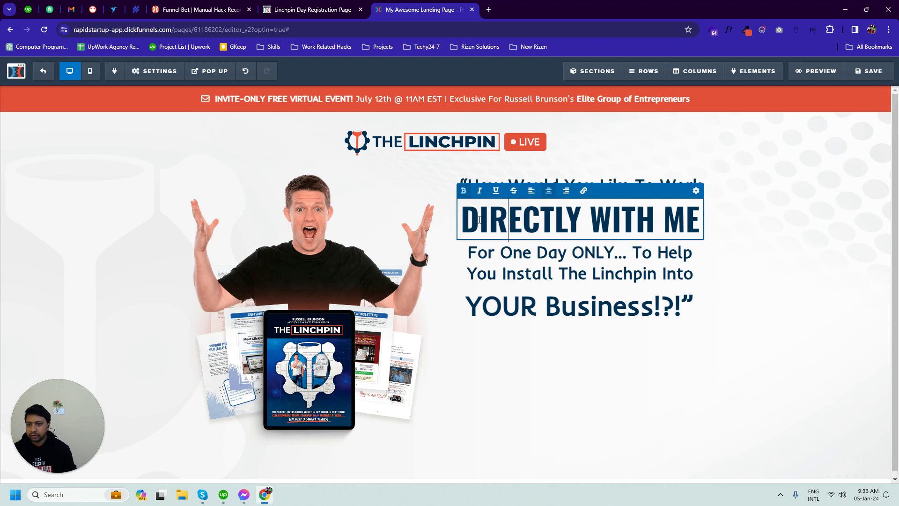
drag(467, 217, 576, 216)
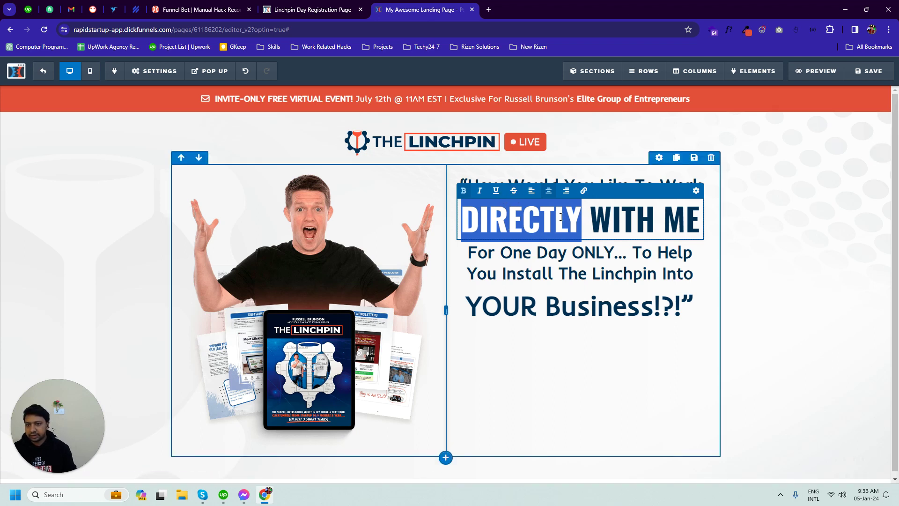
click(514, 191)
click(504, 383)
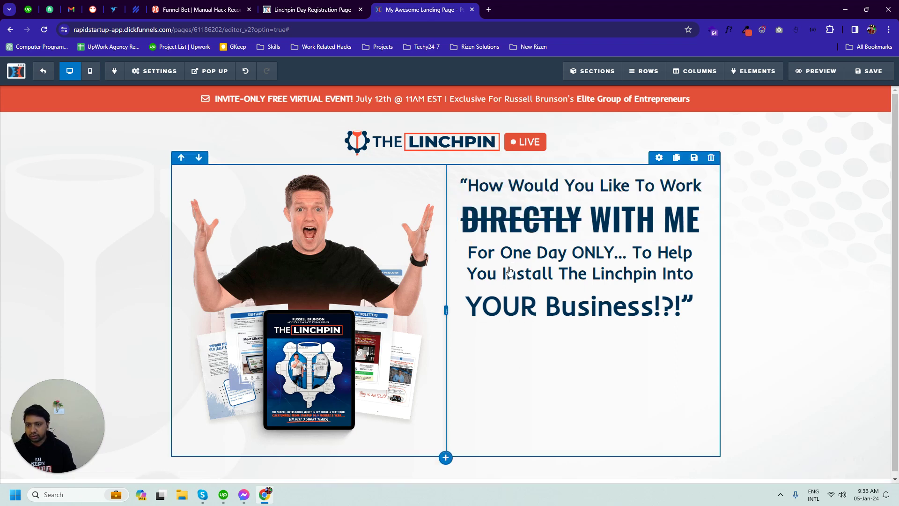
right_click(500, 222)
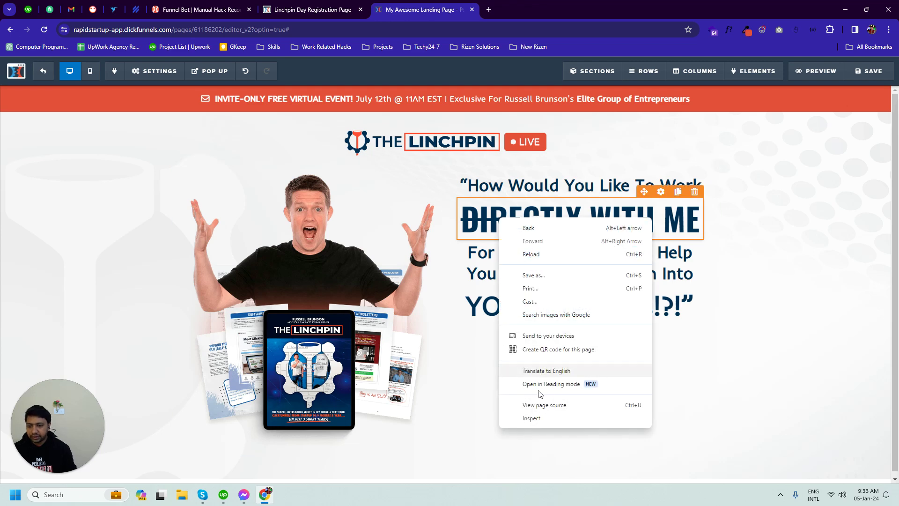
Copy the 'strike' tag name wrapping DIRECTLY from the headline markup in DevTools
click(538, 417)
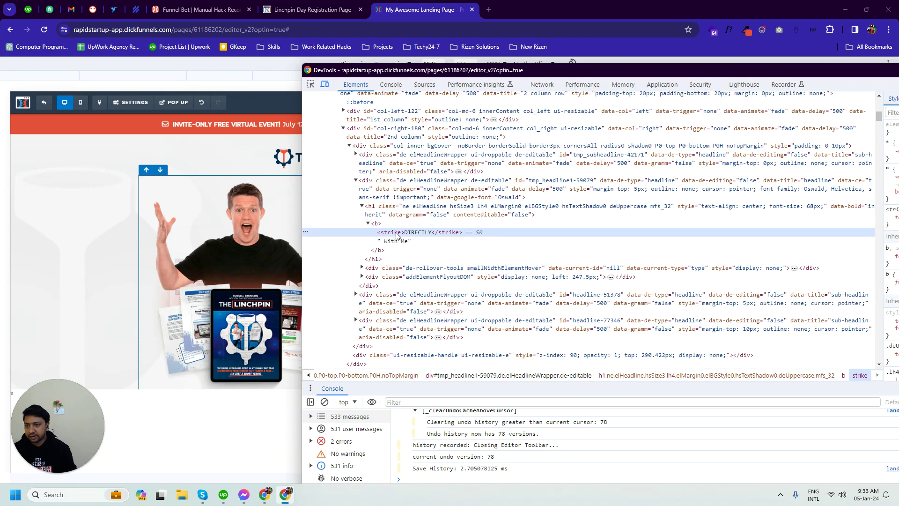
click(381, 229)
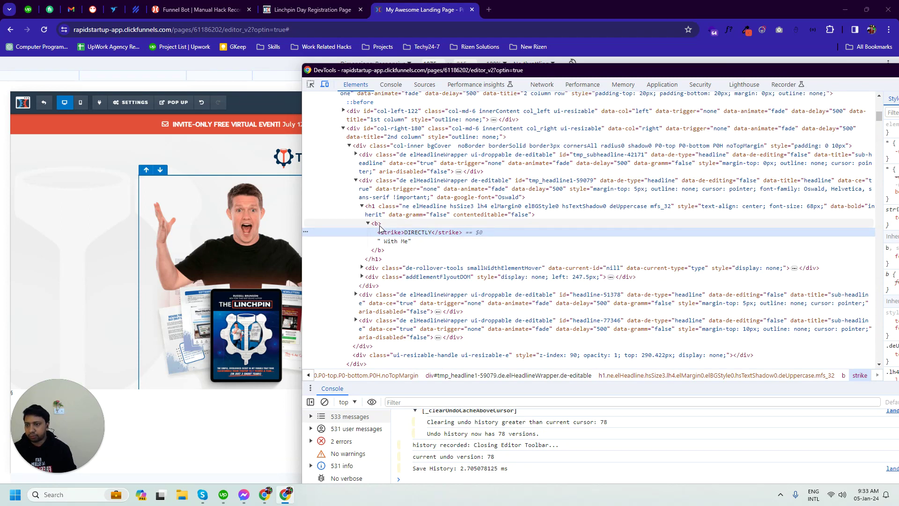
double_click(391, 232)
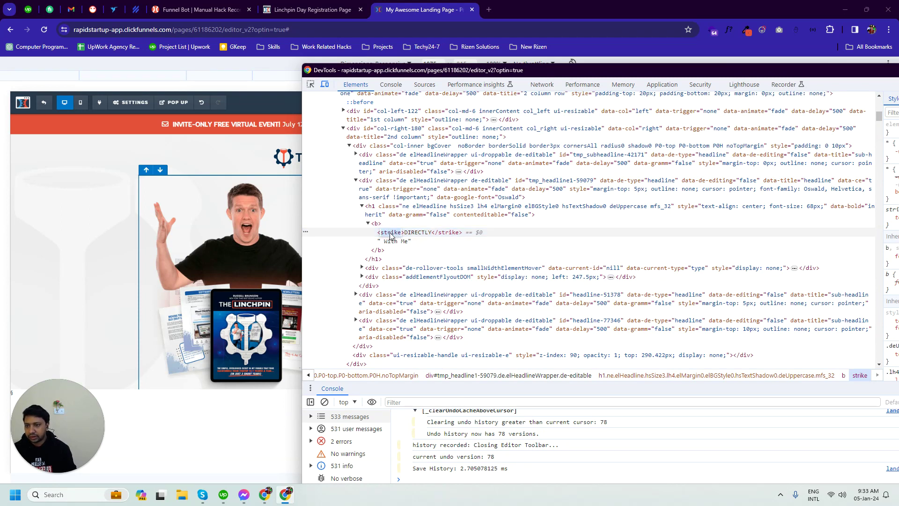
right_click(391, 236)
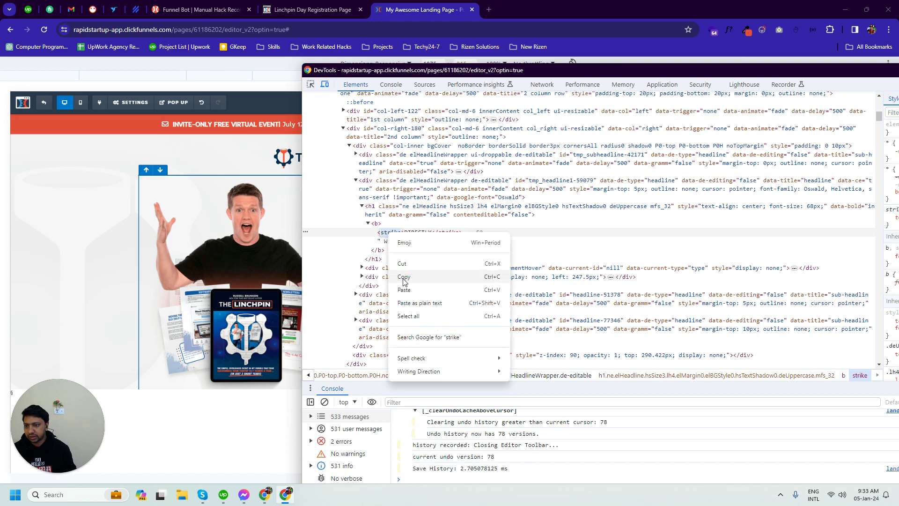
click(397, 275)
key(F12)
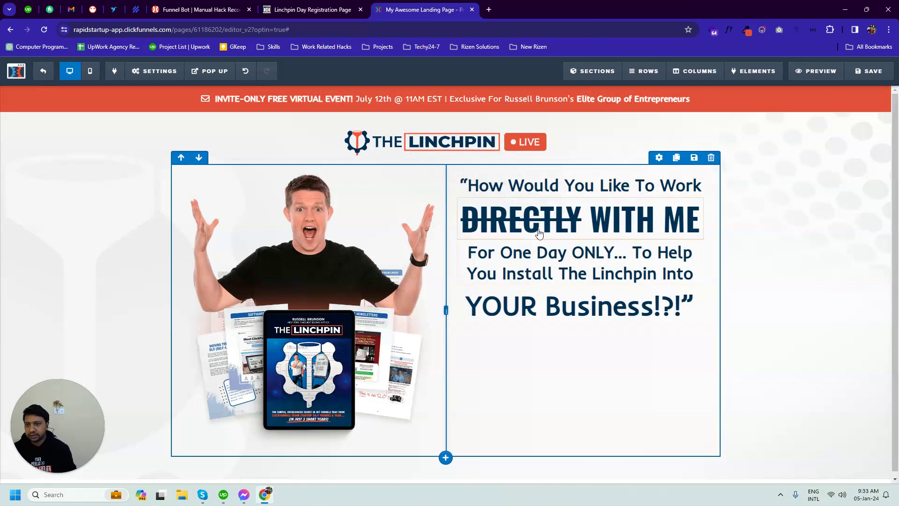
Start a 'strike {' rule in the page's Settings > Custom CSS editor
click(154, 72)
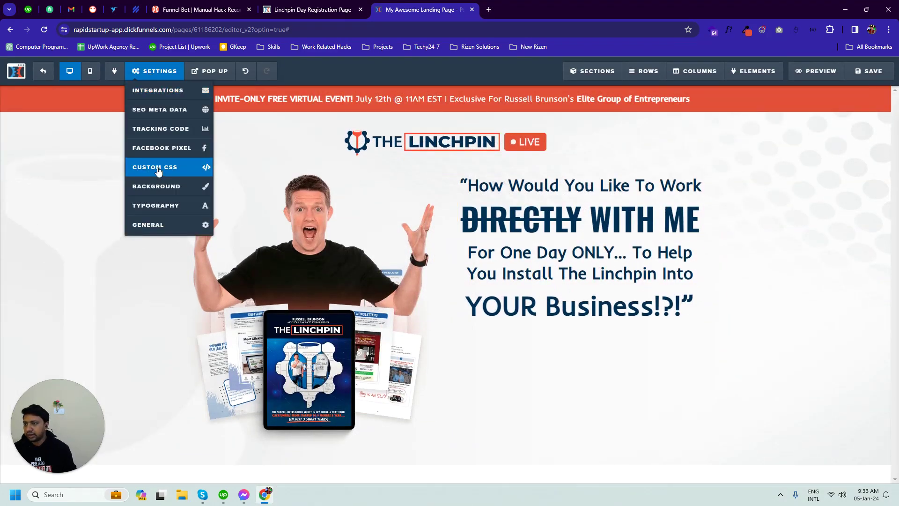
click(159, 170)
key(ctrl+v)
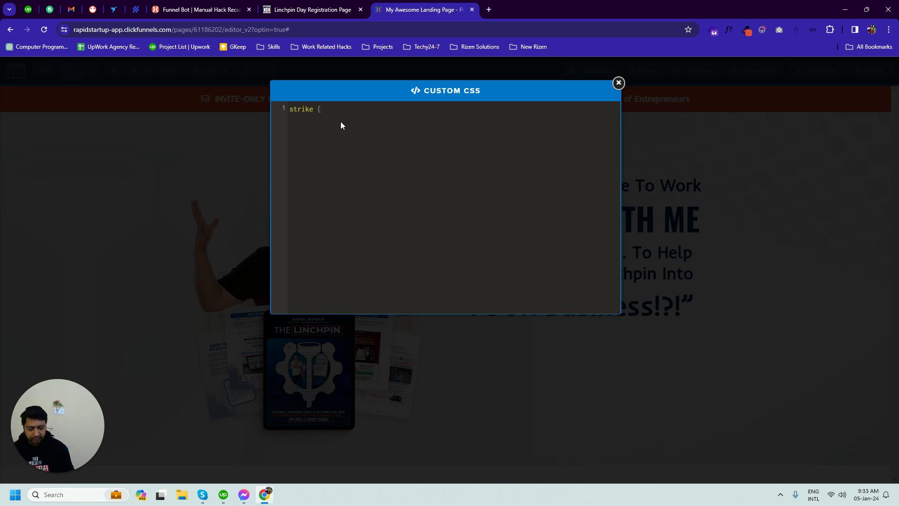
key(Return)
key(Return)
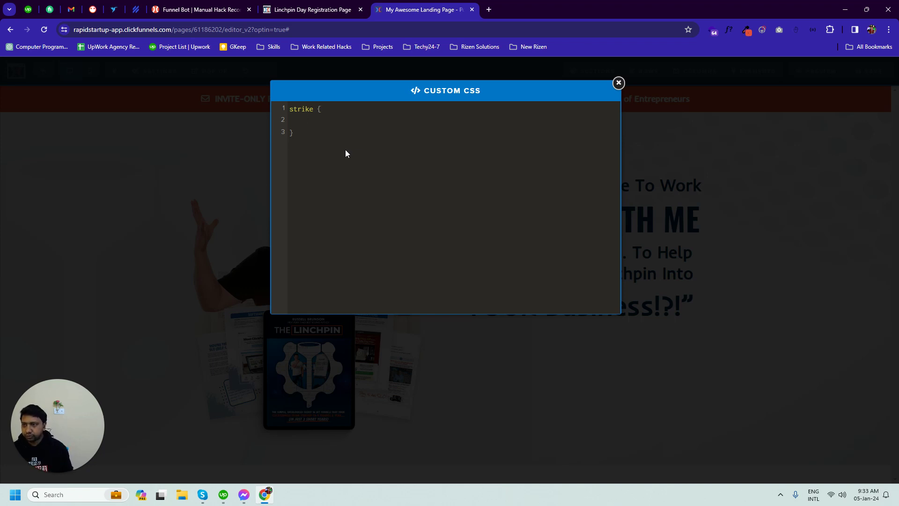
text(text-decorat)
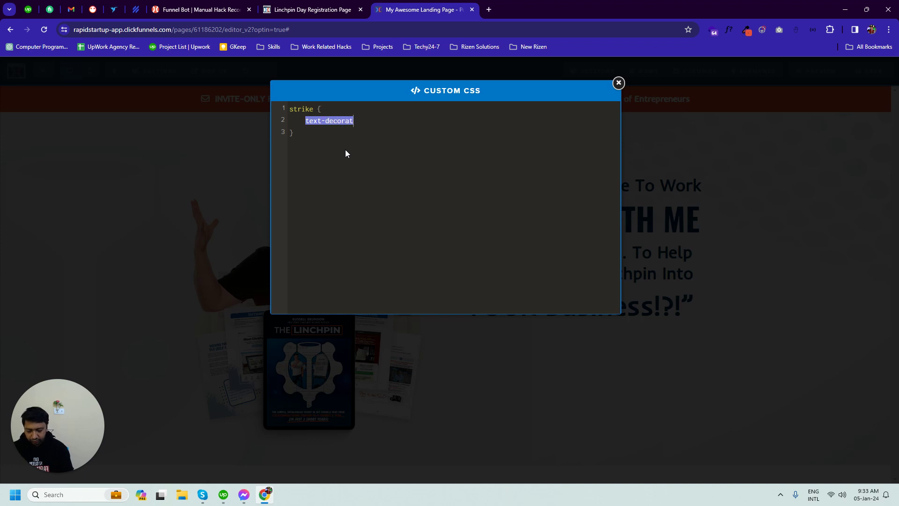
text(ion: none)
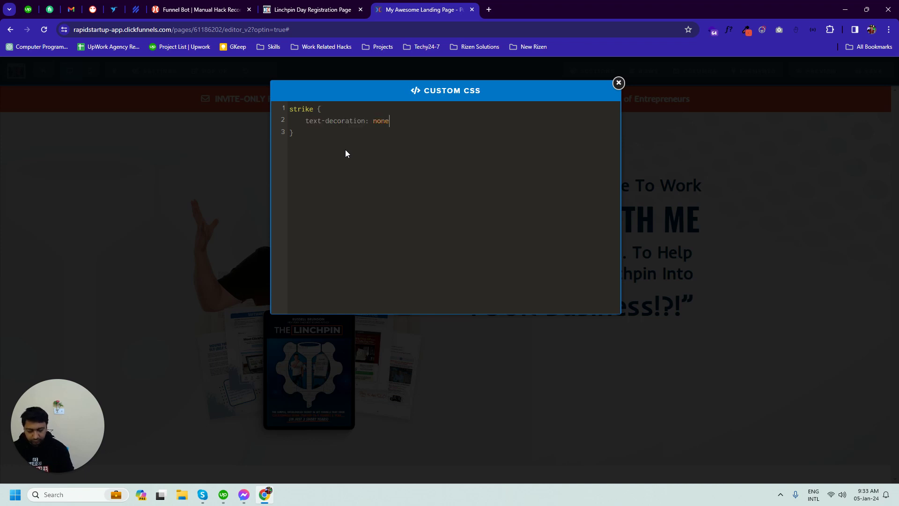
text(;)
Close the Custom CSS editor so 'text-decoration: none' removes the strikethrough
click(737, 224)
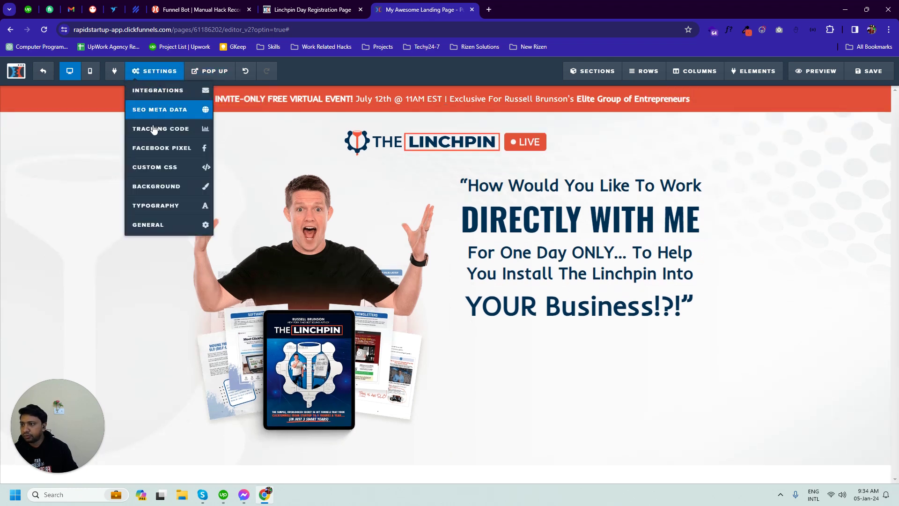
Add an indented 'color: red;' line to the strike rule and apply it
click(151, 168)
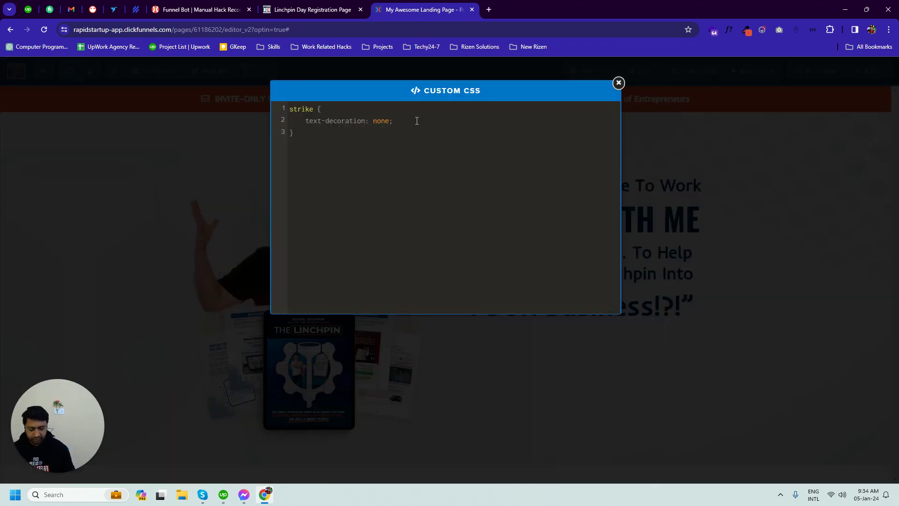
key(Return)
text(color:)
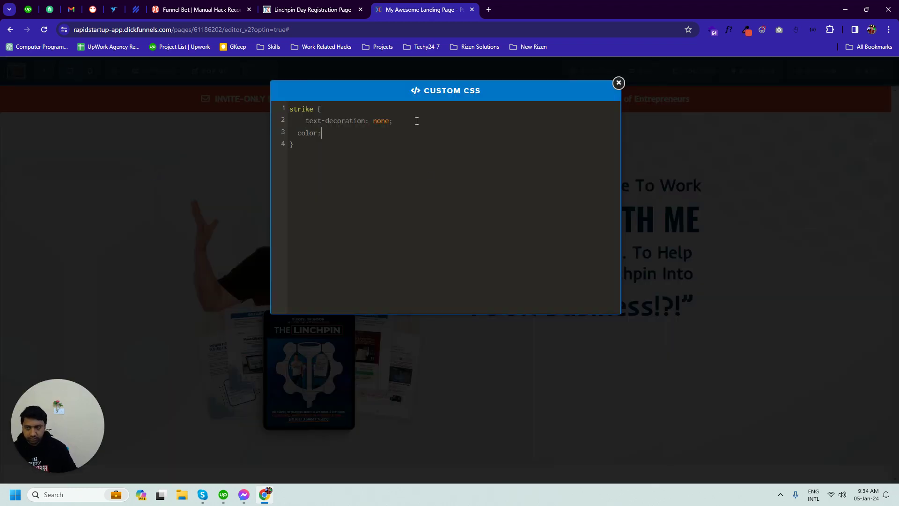
click(298, 133)
key(Tab)
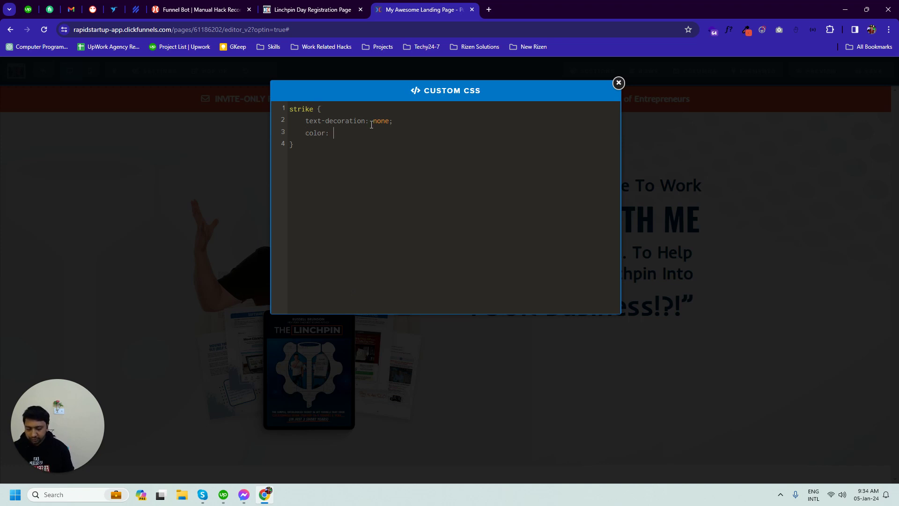
text(red;)
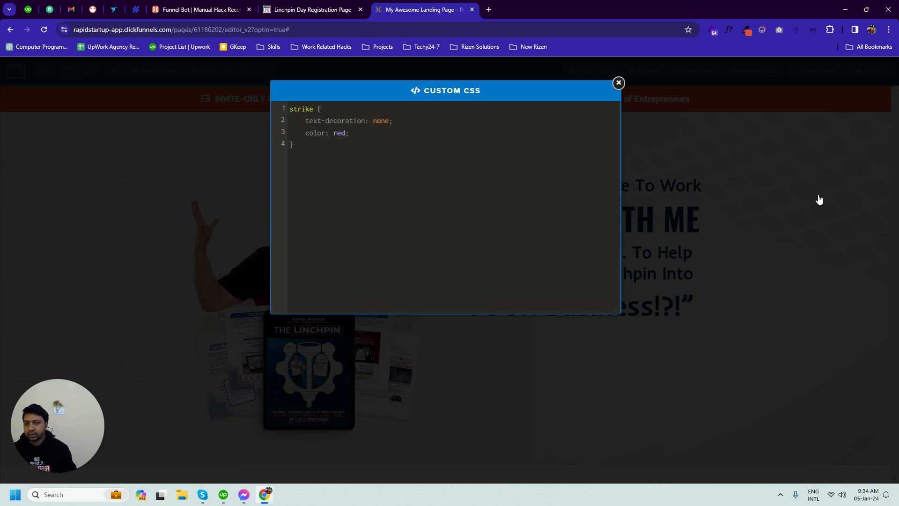
click(735, 164)
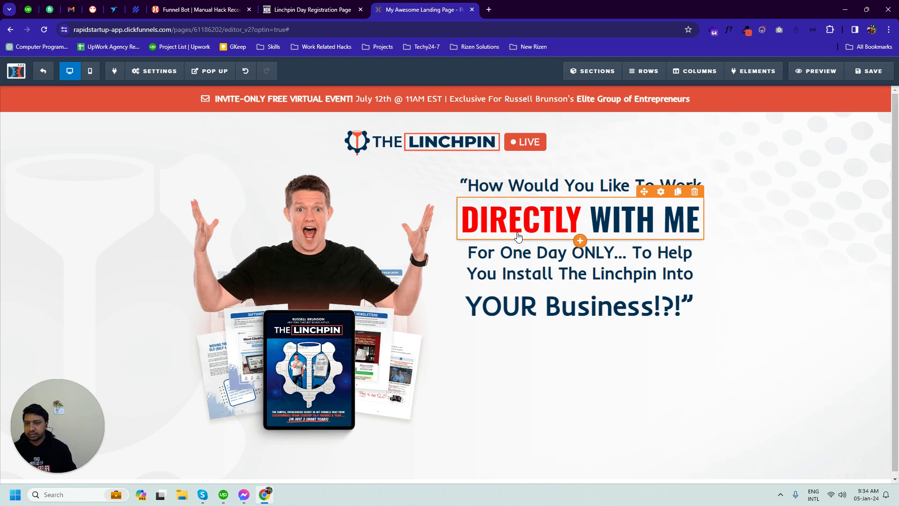